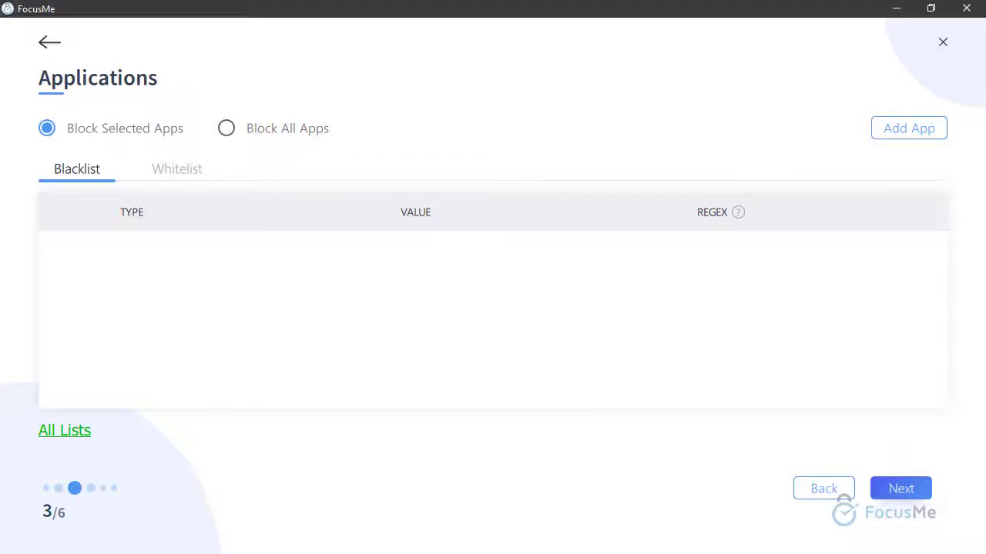
Check the whitelist, then open the blacklist app picker on its Installed applications list
{"action": "left_click", "coordinate": [177, 168]}
{"action": "left_click", "coordinate": [77, 169]}
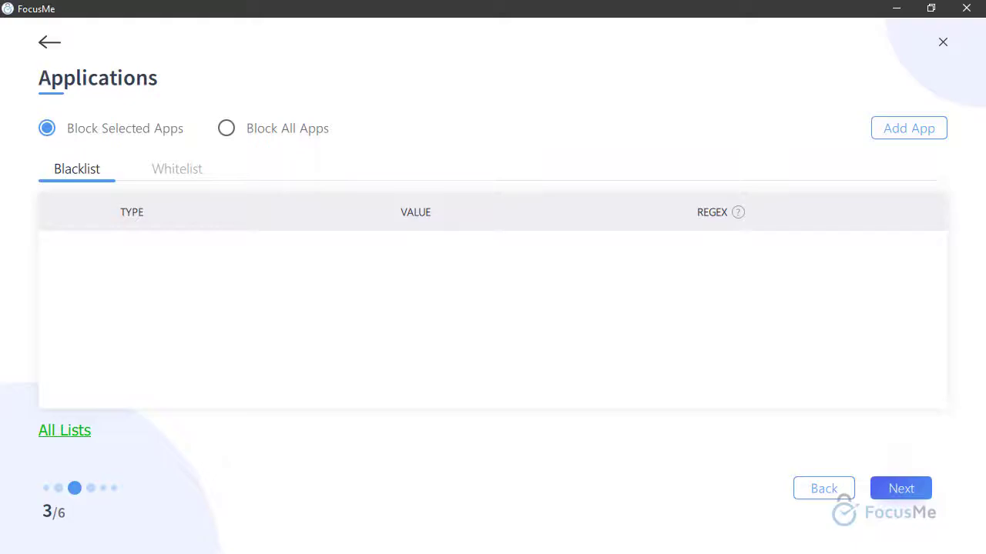
{"action": "left_click", "coordinate": [908, 128]}
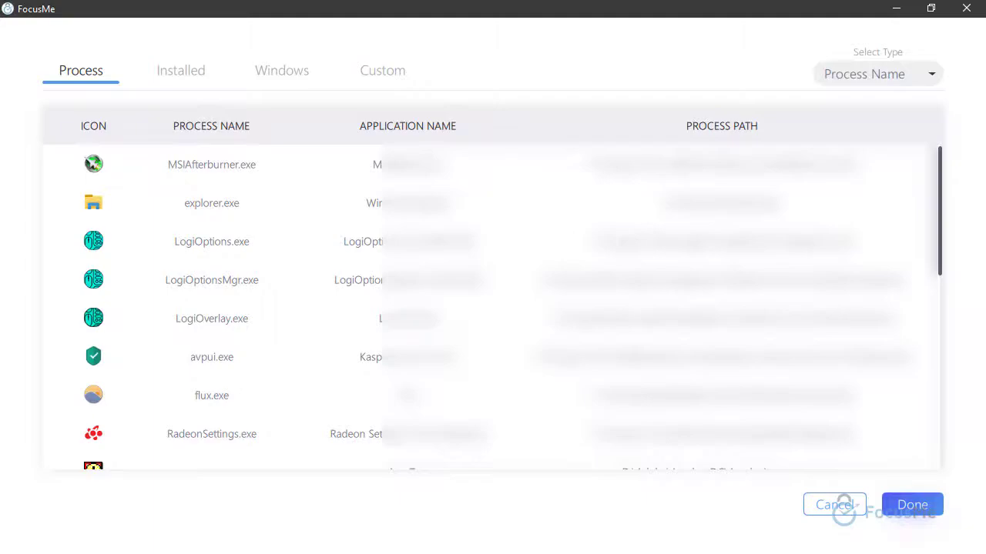
{"action": "left_click", "coordinate": [181, 70]}
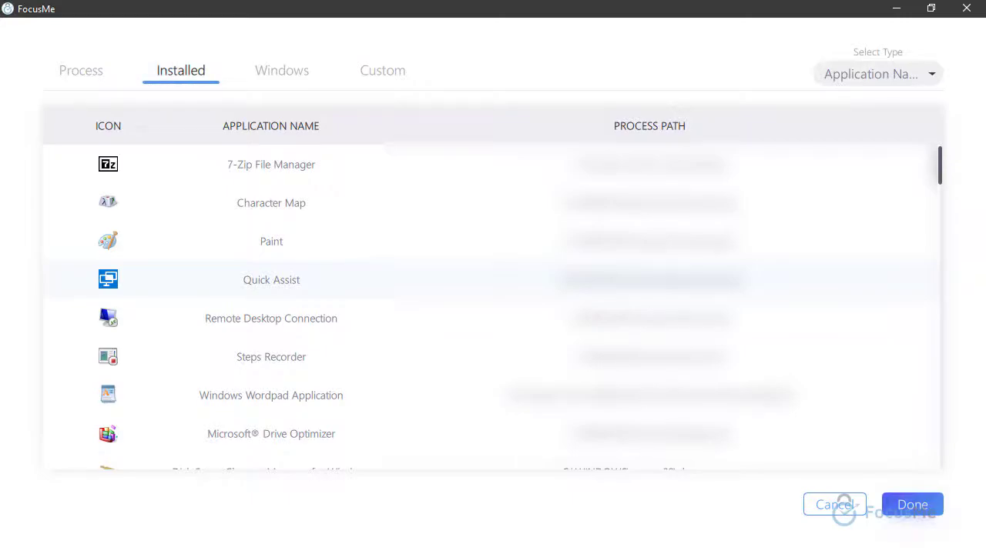
Select Firefox and Google Chrome in the Installed list and add both to the blacklist
{"action": "key", "text": "Tab"}
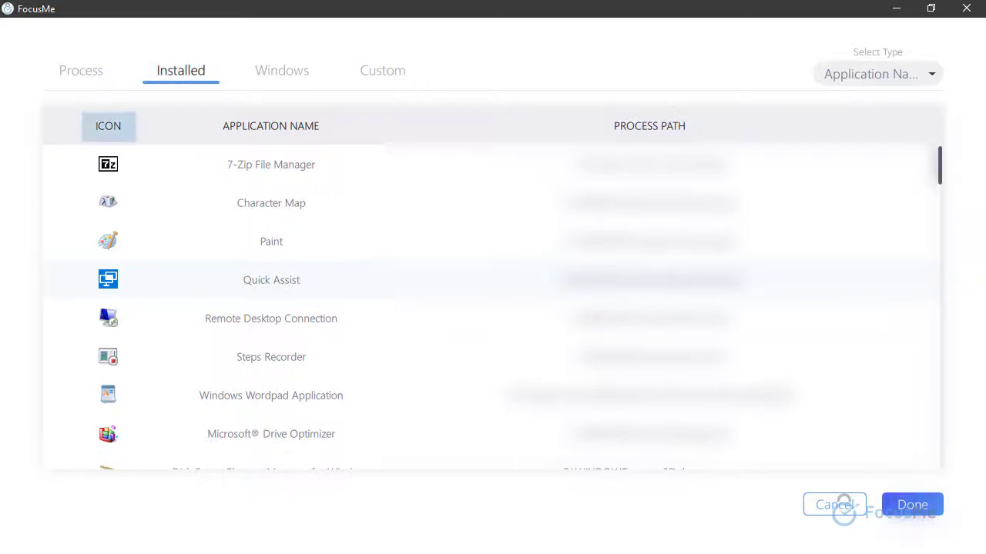
{"action": "key", "text": "Tab"}
{"action": "scroll", "coordinate": [493, 308], "scroll_direction": "down", "scroll_amount": 3}
{"action": "scroll", "coordinate": [493, 308], "scroll_direction": "down", "scroll_amount": 5}
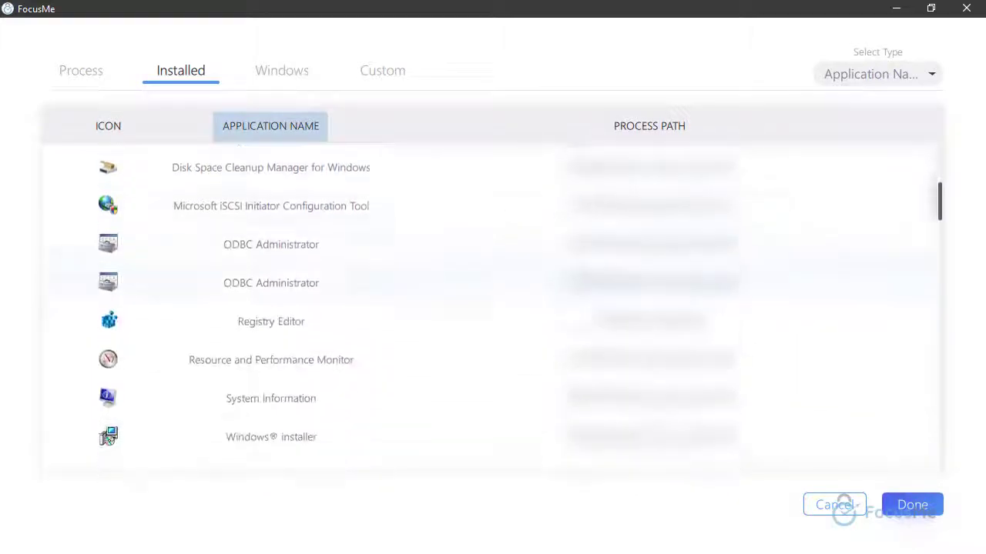
{"action": "scroll", "coordinate": [492, 308], "scroll_direction": "down", "scroll_amount": 5}
{"action": "key", "text": "Tab"}
{"action": "scroll", "coordinate": [492, 308], "scroll_direction": "down", "scroll_amount": 2}
{"action": "scroll", "coordinate": [492, 308], "scroll_direction": "down", "scroll_amount": 4}
{"action": "scroll", "coordinate": [493, 308], "scroll_direction": "down", "scroll_amount": 1}
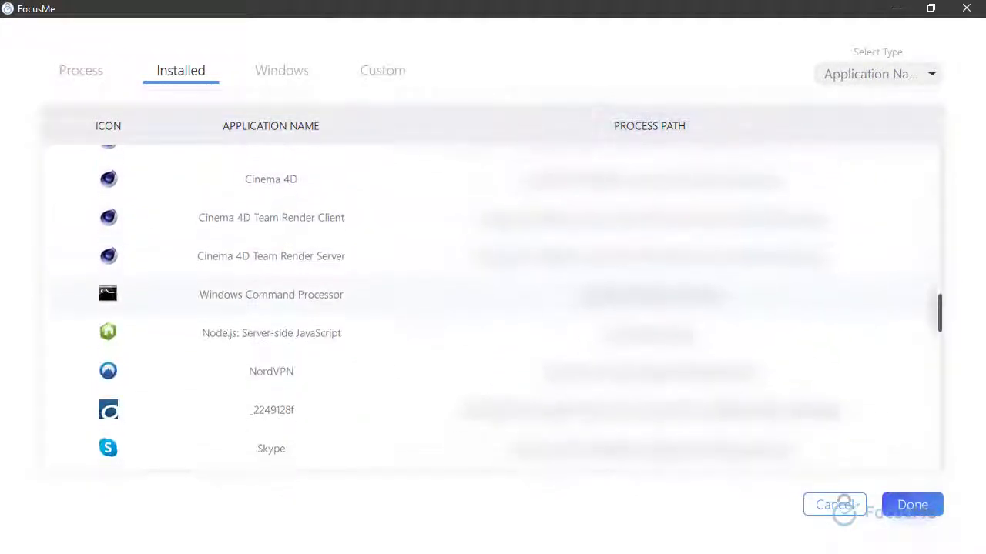
{"action": "scroll", "coordinate": [493, 308], "scroll_direction": "down", "scroll_amount": 2}
{"action": "scroll", "coordinate": [492, 308], "scroll_direction": "down", "scroll_amount": 3}
{"action": "scroll", "coordinate": [493, 308], "scroll_direction": "down", "scroll_amount": 1}
{"action": "scroll", "coordinate": [492, 308], "scroll_direction": "down", "scroll_amount": 4}
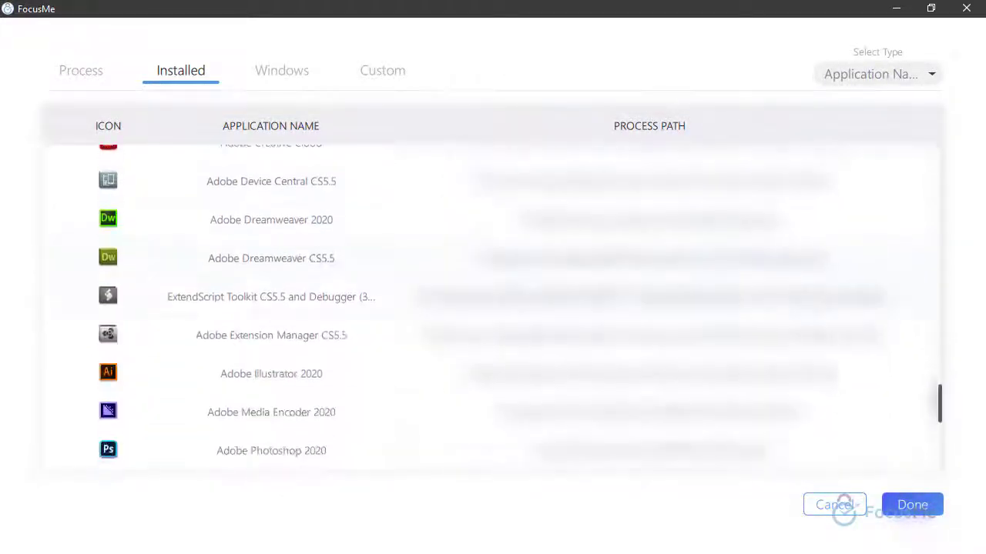
{"action": "scroll", "coordinate": [493, 308], "scroll_direction": "down", "scroll_amount": 4}
{"action": "scroll", "coordinate": [493, 308], "scroll_direction": "down", "scroll_amount": 1}
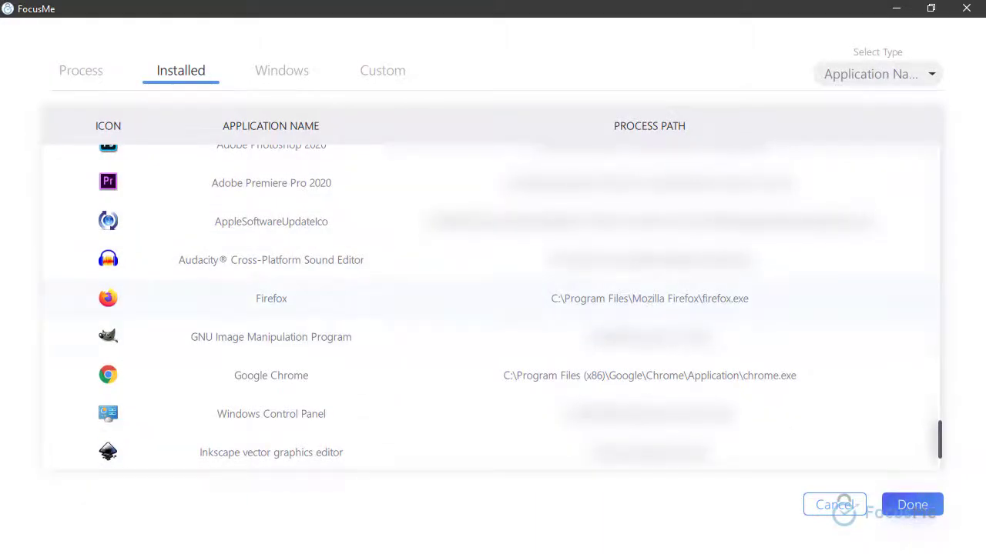
{"action": "left_click", "coordinate": [271, 298]}
{"action": "left_click", "coordinate": [271, 375], "text": "ctrl"}
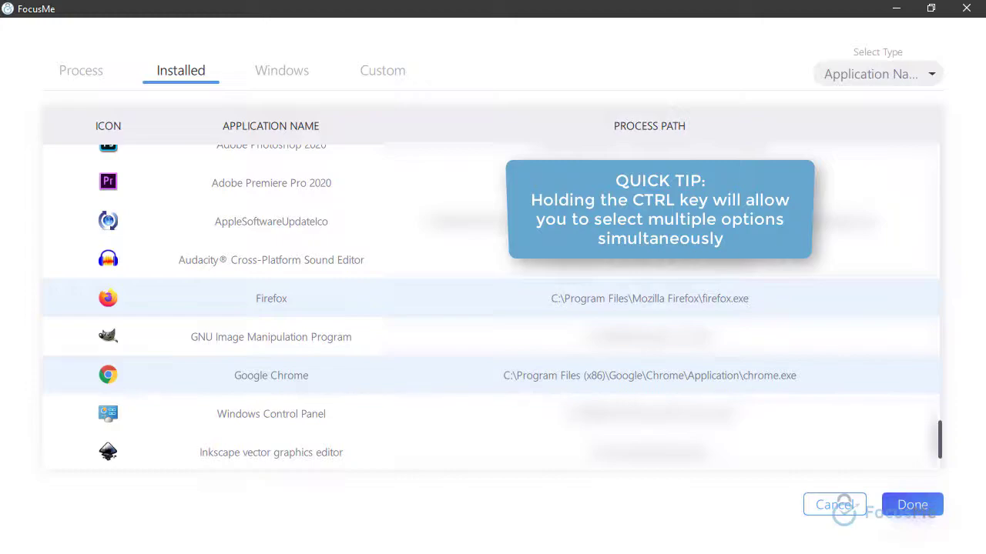
{"action": "key", "text": "Return"}
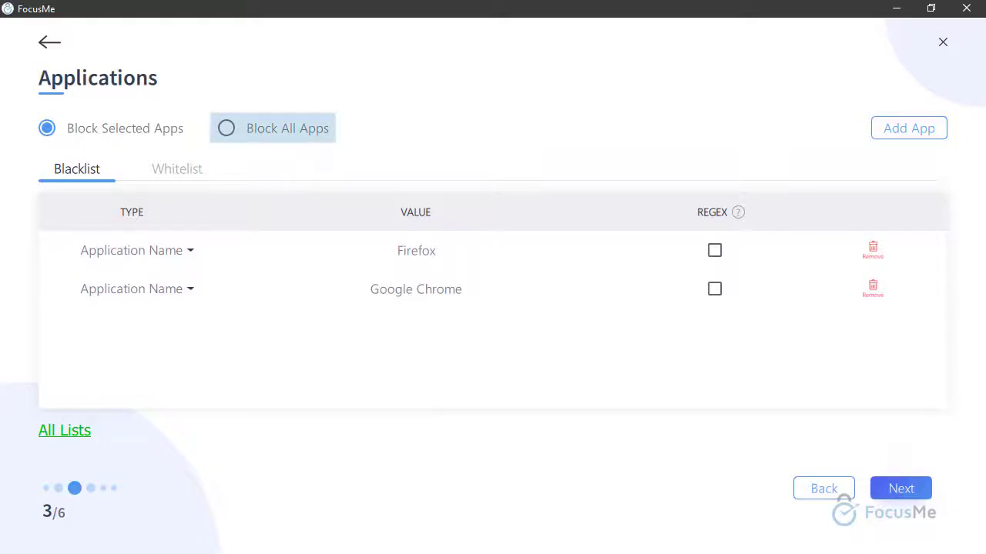
Choose the Block All Apps option so only whitelisted apps may run
{"action": "left_click", "coordinate": [226, 128]}
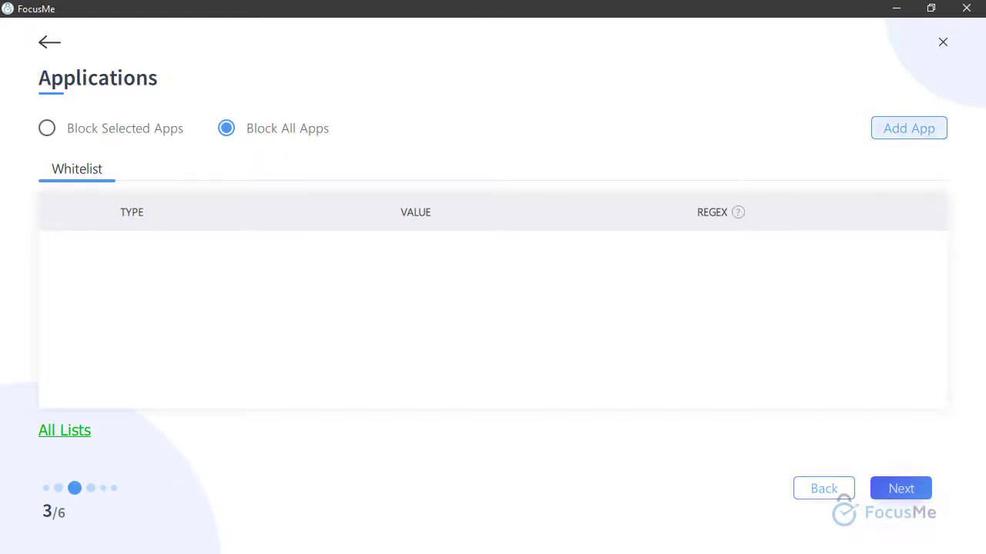
Open the whitelist app picker and select WINWORD.EXE at the bottom of the running processes
{"action": "left_click", "coordinate": [909, 128]}
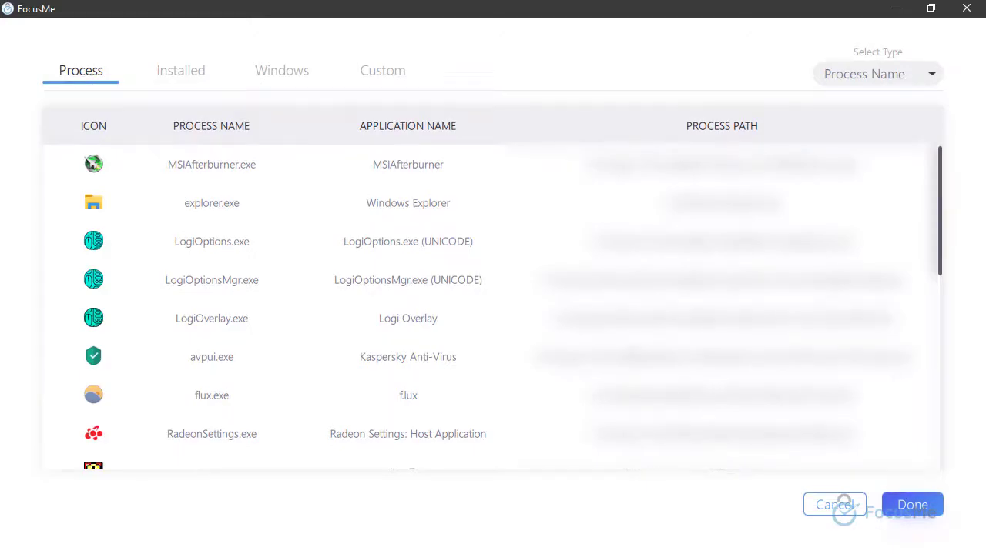
{"action": "scroll", "coordinate": [493, 308], "scroll_direction": "down", "scroll_amount": 2}
{"action": "scroll", "coordinate": [493, 308], "scroll_direction": "down", "scroll_amount": 4}
{"action": "scroll", "coordinate": [493, 308], "scroll_direction": "down", "scroll_amount": 4}
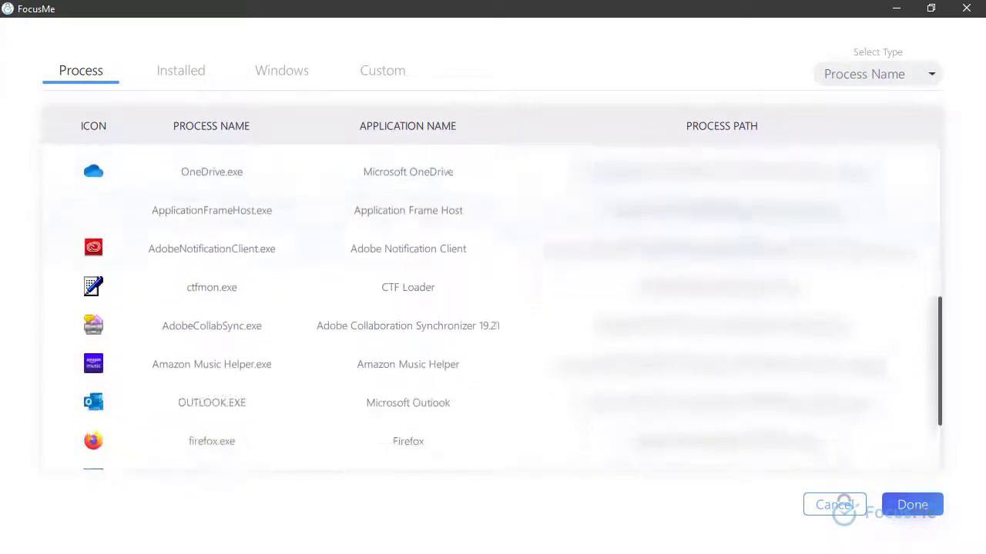
{"action": "scroll", "coordinate": [493, 308], "scroll_direction": "down", "scroll_amount": 2}
{"action": "scroll", "coordinate": [493, 308], "scroll_direction": "down", "scroll_amount": 1}
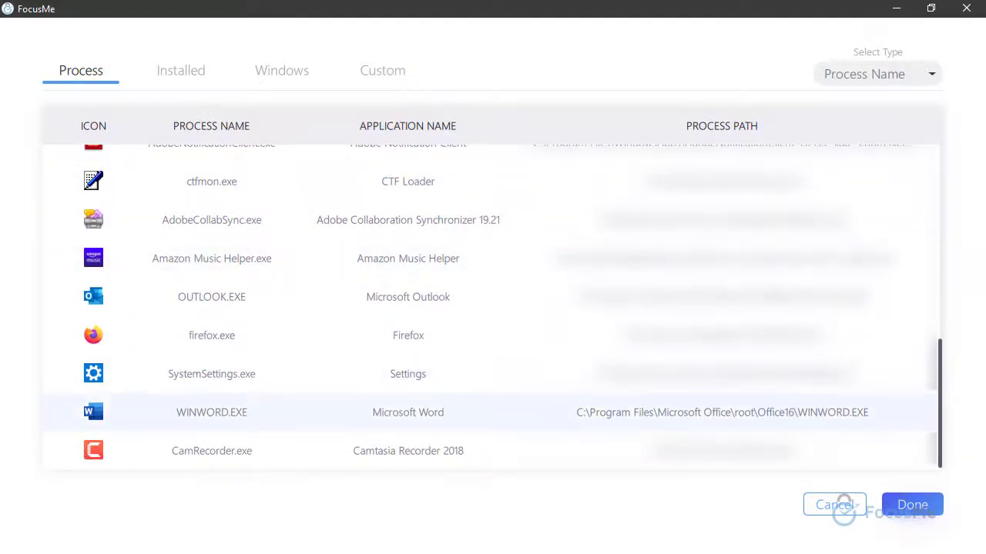
{"action": "left_click", "coordinate": [101, 397]}
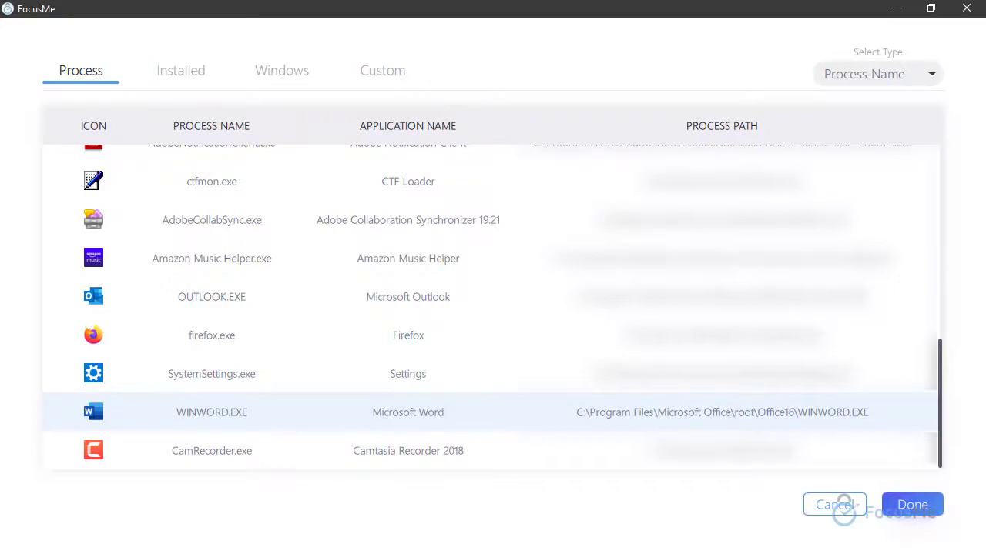
Confirm the picker so WINWORD.EXE is listed on the whitelist as a process-name entry
{"action": "key", "text": "Return"}
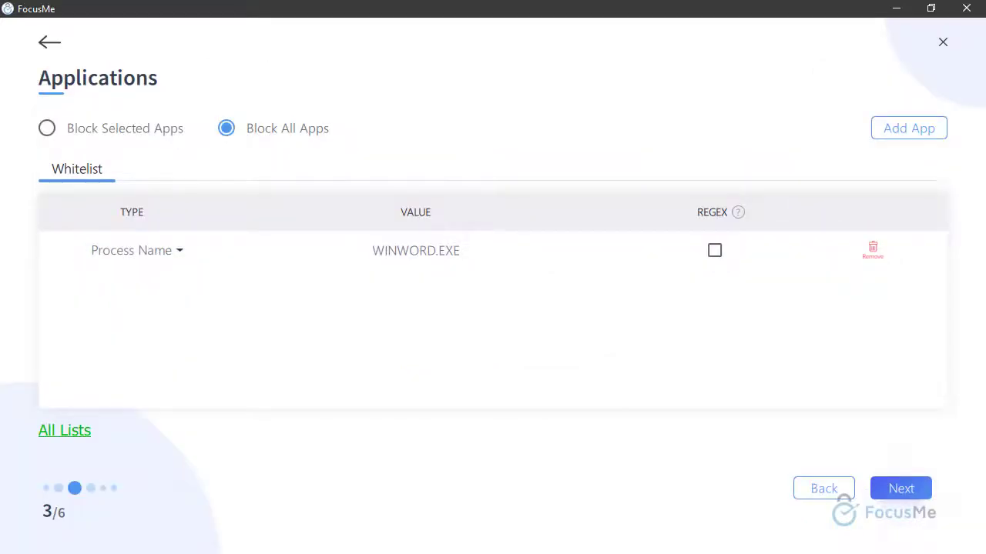